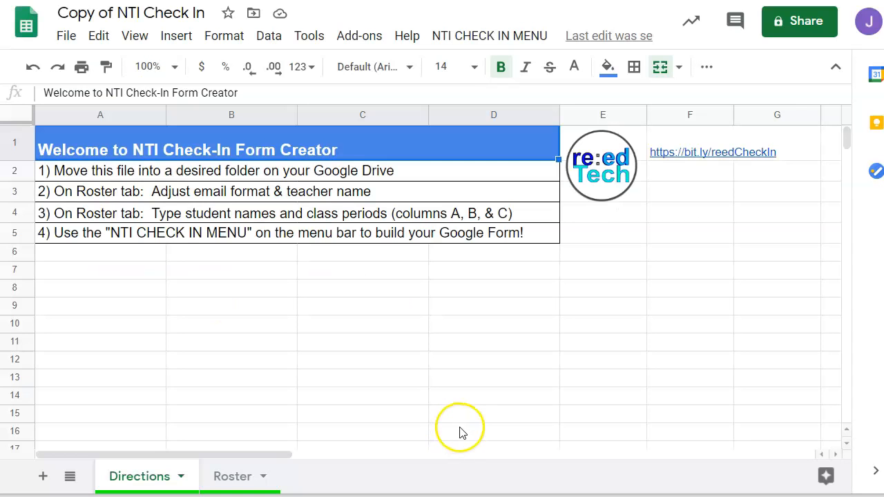
Move the spreadsheet into a new My Drive folder named NTI CHeckin.
left_click(254, 13)
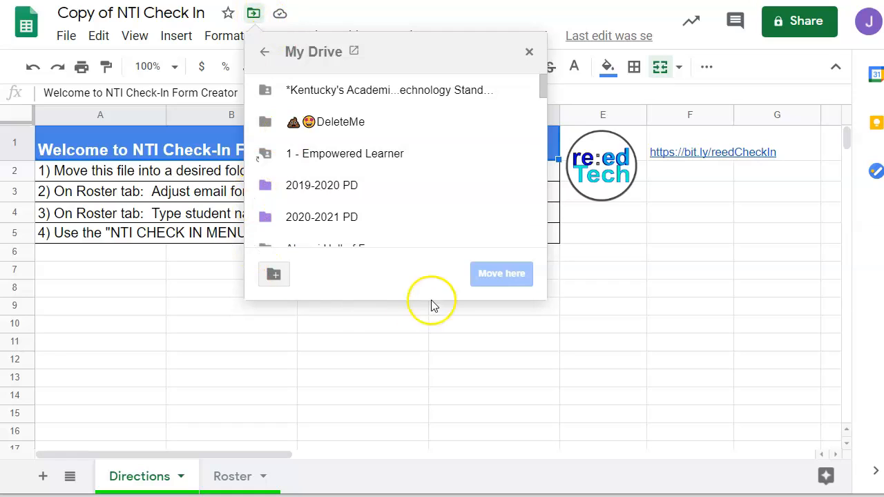
left_click(273, 275)
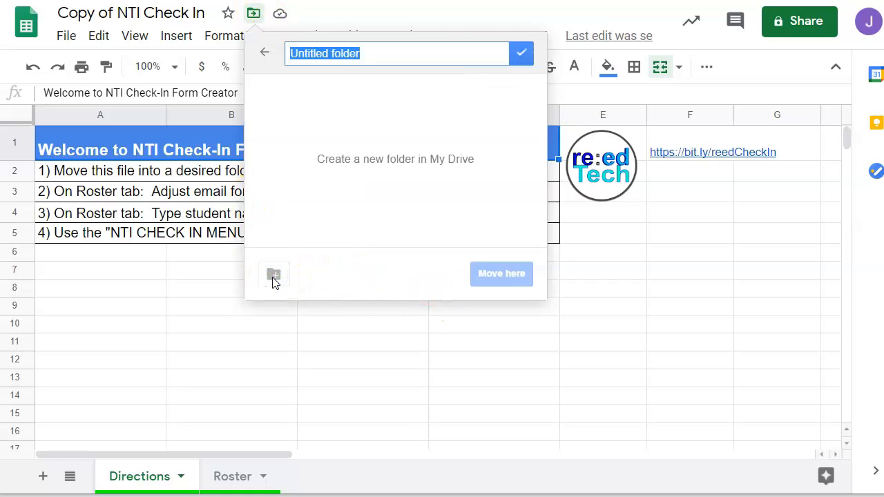
type("NTI CHecki")
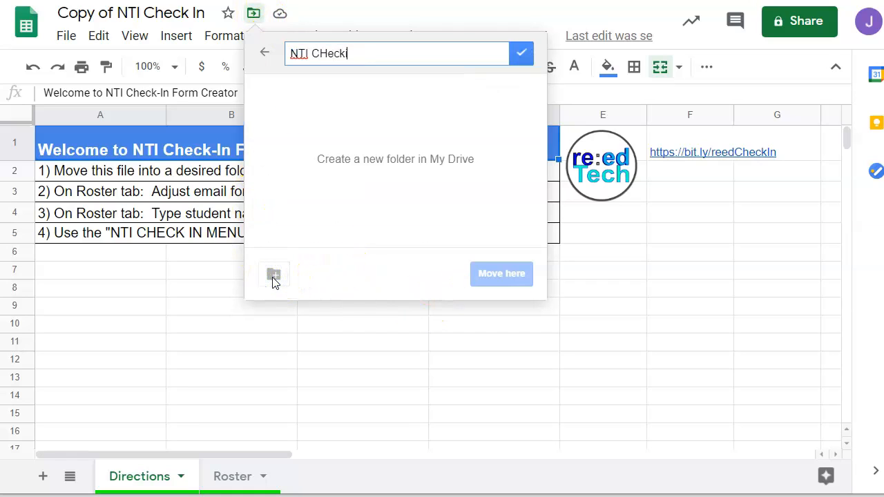
type("n")
left_click(519, 55)
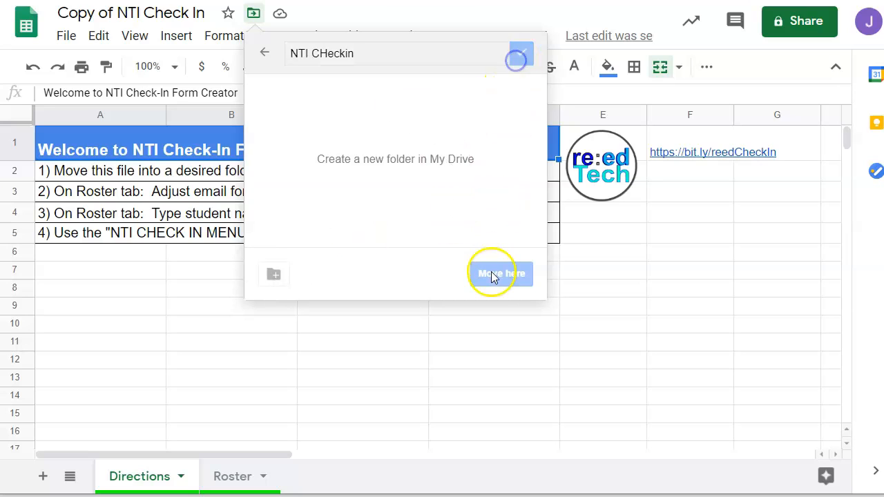
left_click(496, 278)
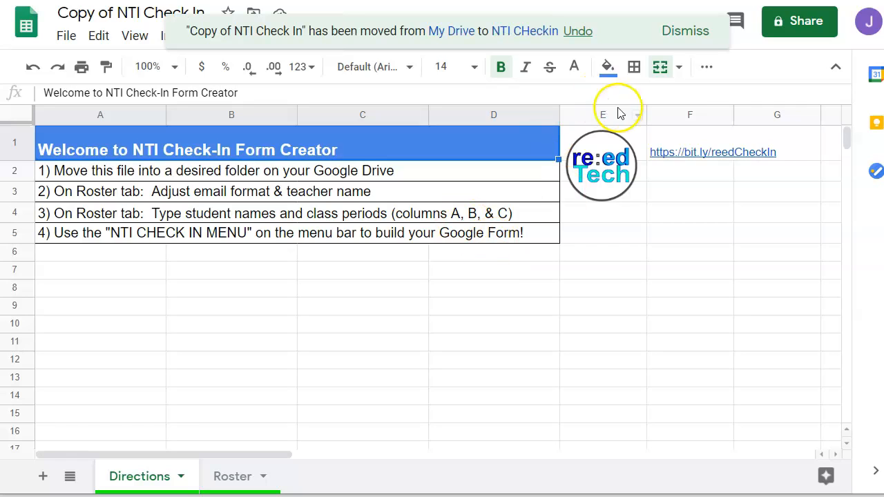
left_click(672, 32)
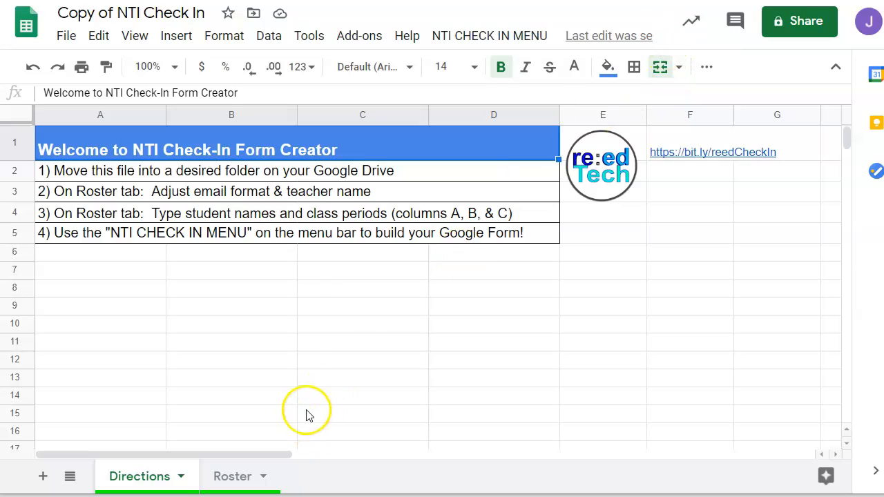
Enter the first student's last and first names in row 2 of the Roster sheet.
left_click(233, 477)
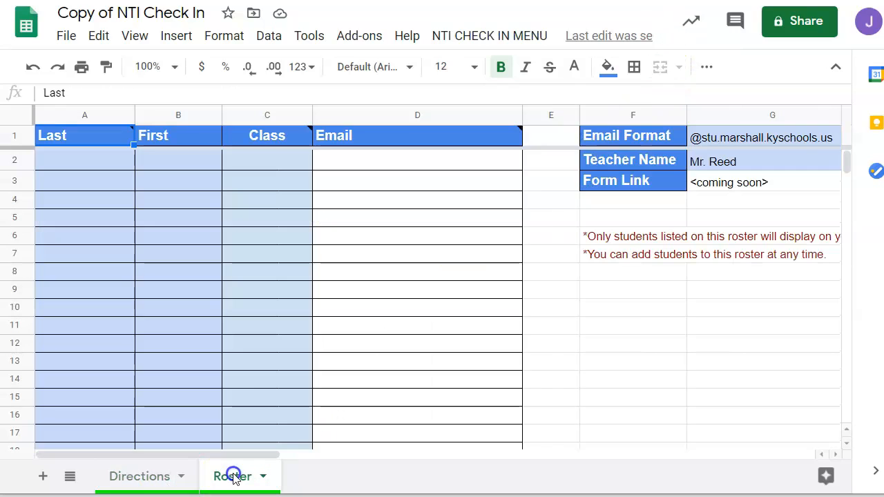
left_click(89, 156)
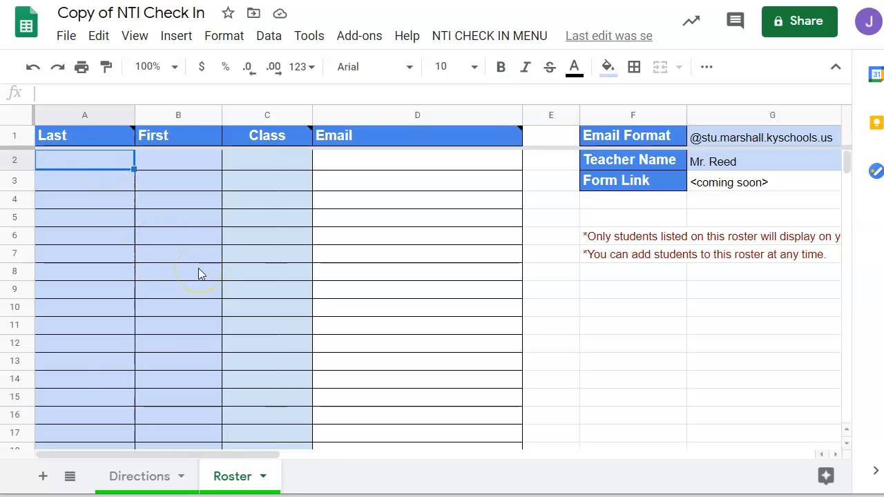
type("Mor")
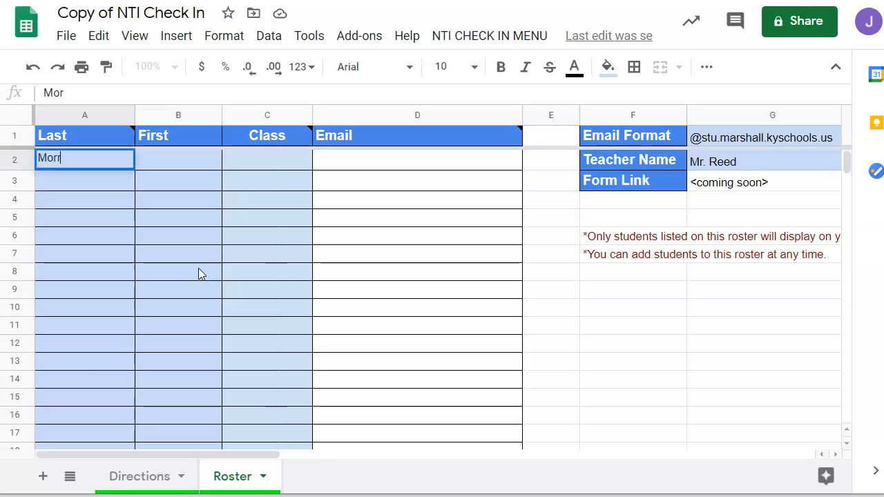
key("Tab")
type("F")
key("BackSpace")
key("BackSpace")
type("A")
key("BackSpace")
type("Zack")
key("Tab")
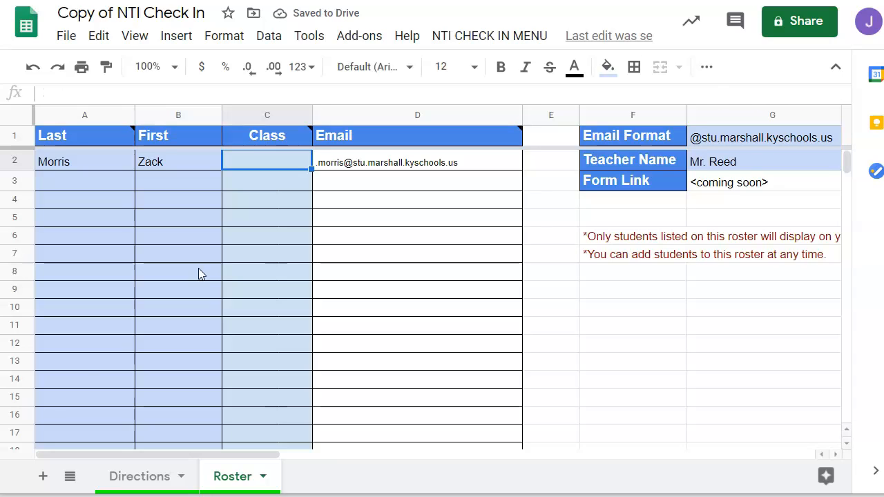
Enter 1, 7 and PLT in turn as the class of the student in row 2.
type("1")
key("Return")
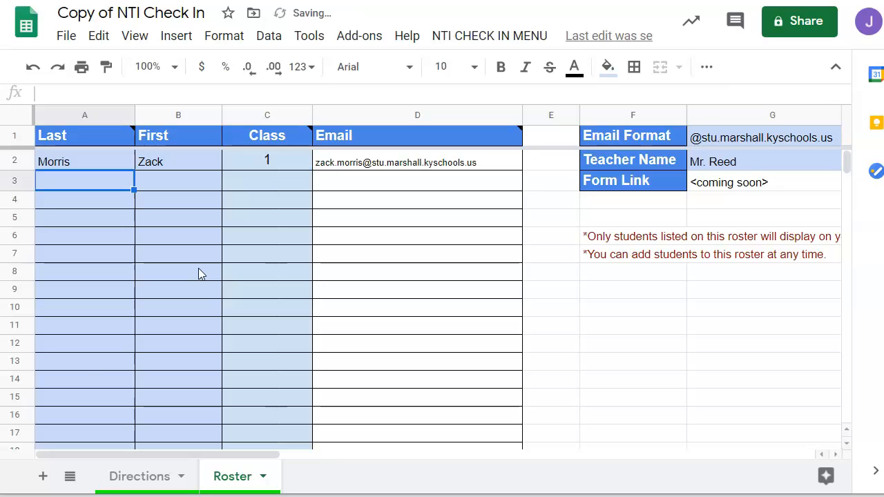
left_click(265, 163)
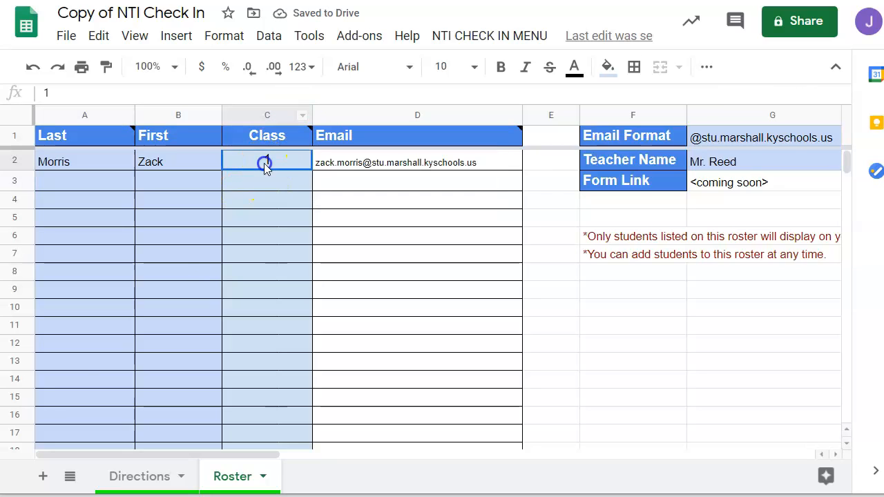
type("7")
key("Return")
left_click(265, 163)
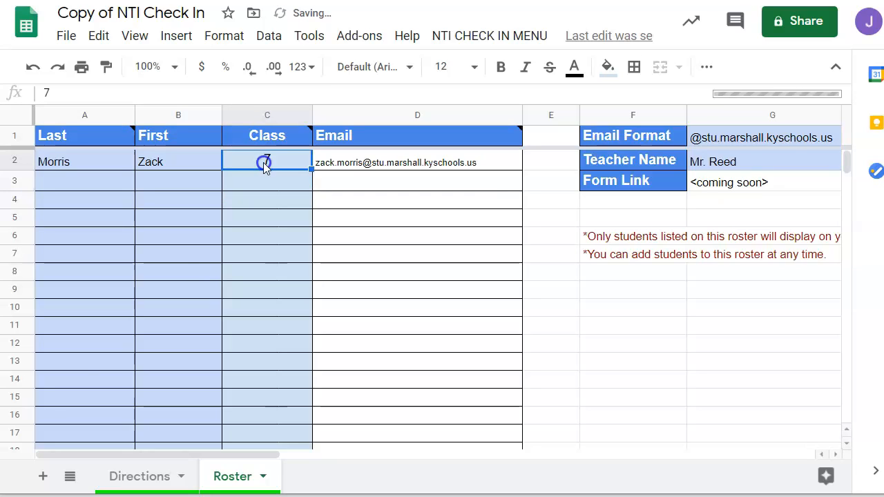
type("PLT")
key("Return")
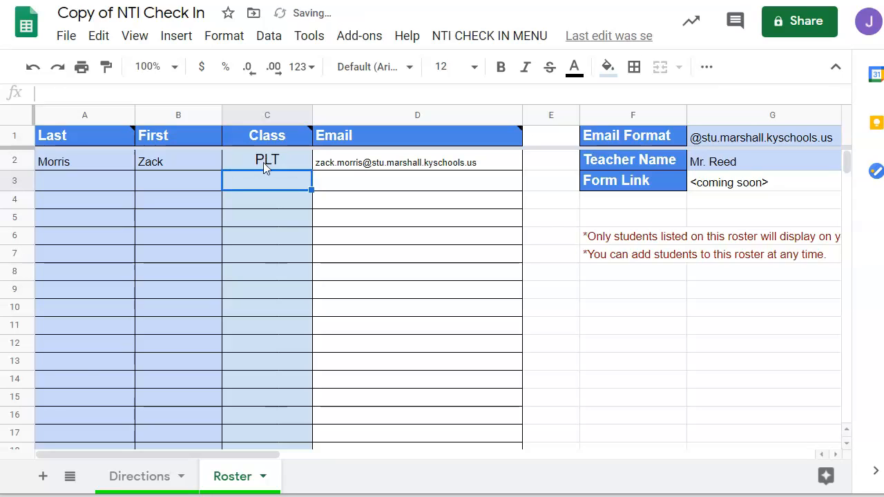
Set the class of the student in row 2 to HR.
left_click(264, 163)
type("HR")
key("Return")
Examine the roster's student entry columns and the notes on the Email Format and Teacher Name cells.
left_click(252, 181)
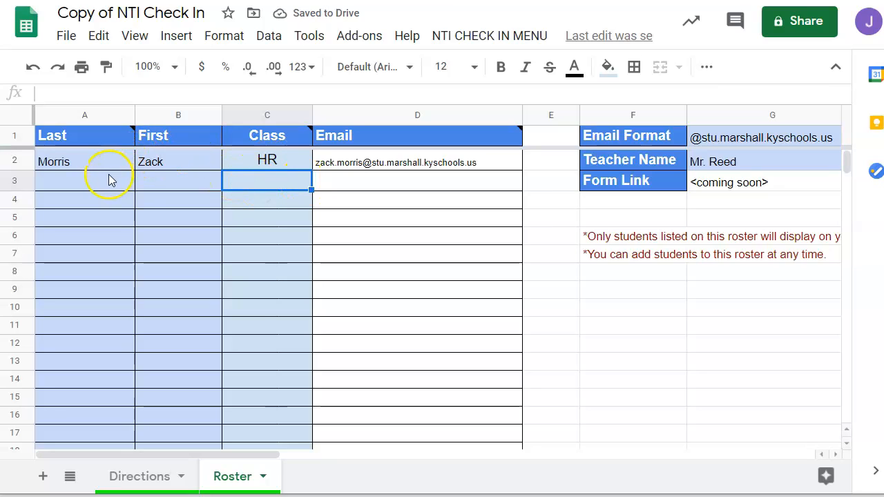
left_click(58, 189)
left_click(163, 182)
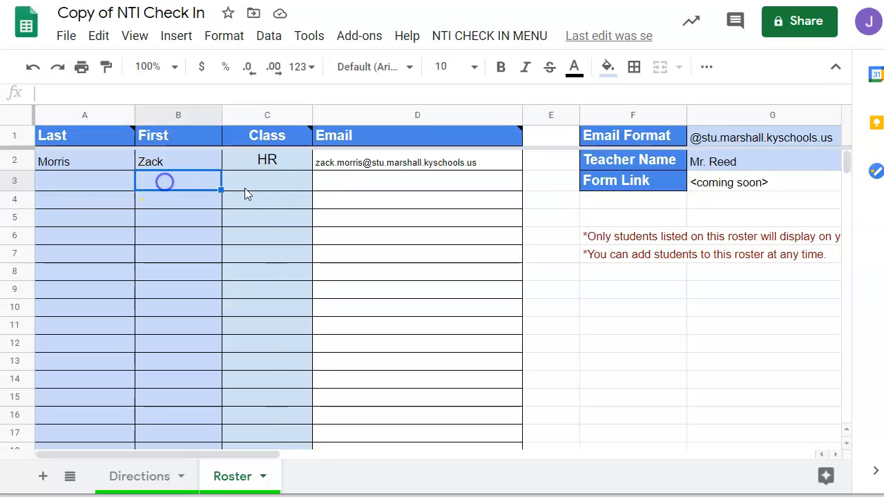
left_click(246, 188)
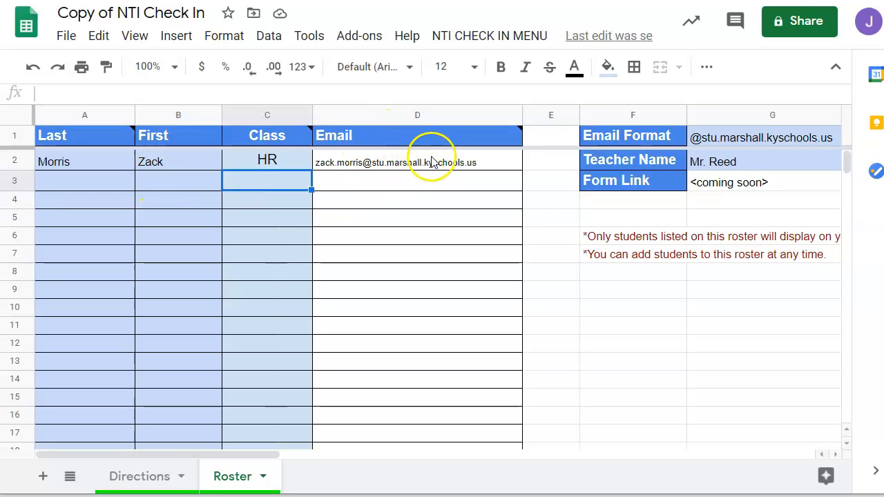
left_click_drag(251, 453, 286, 454)
left_click(615, 141)
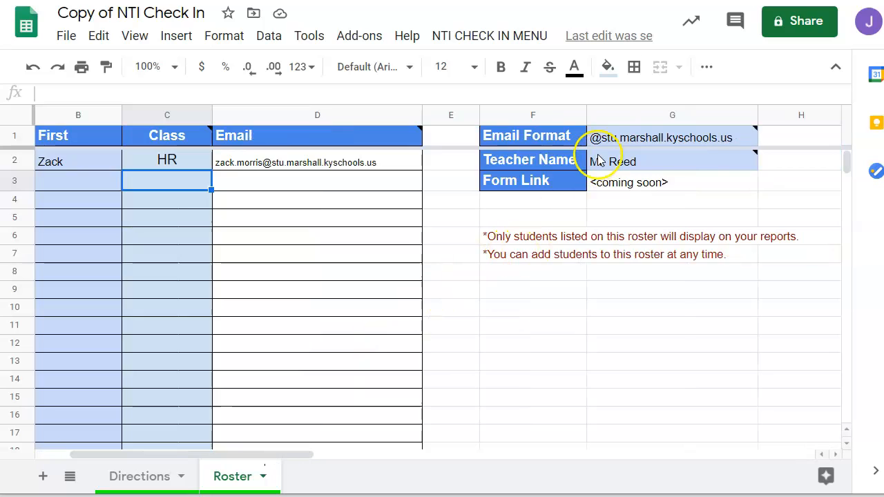
left_click(657, 163)
left_click(655, 144)
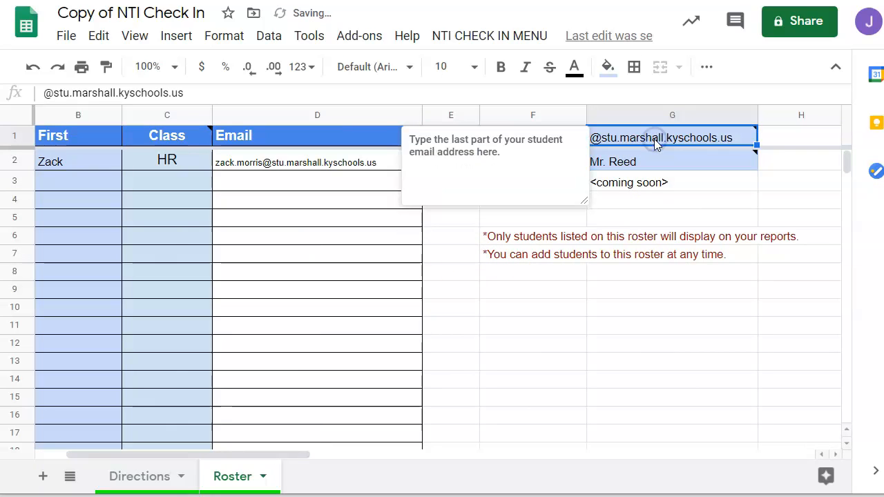
left_click(647, 166)
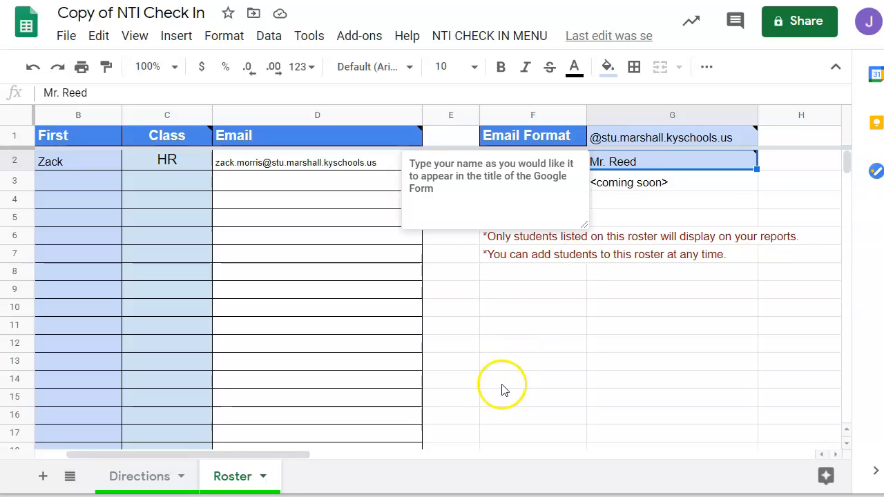
left_click_drag(295, 456, 233, 455)
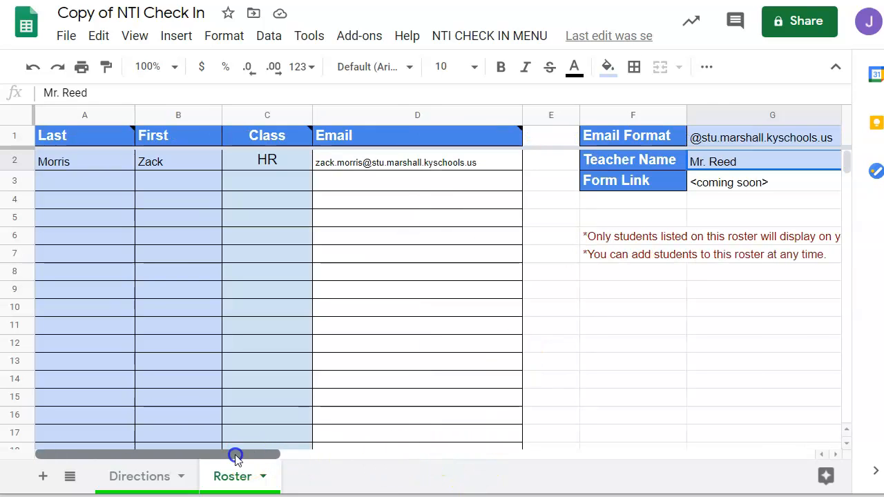
left_click(116, 160)
left_click(196, 160)
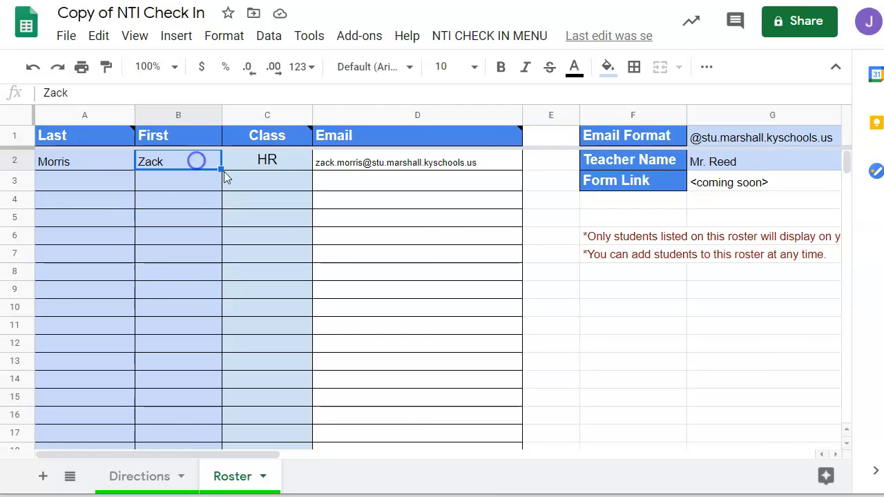
left_click(262, 158)
left_click(760, 135)
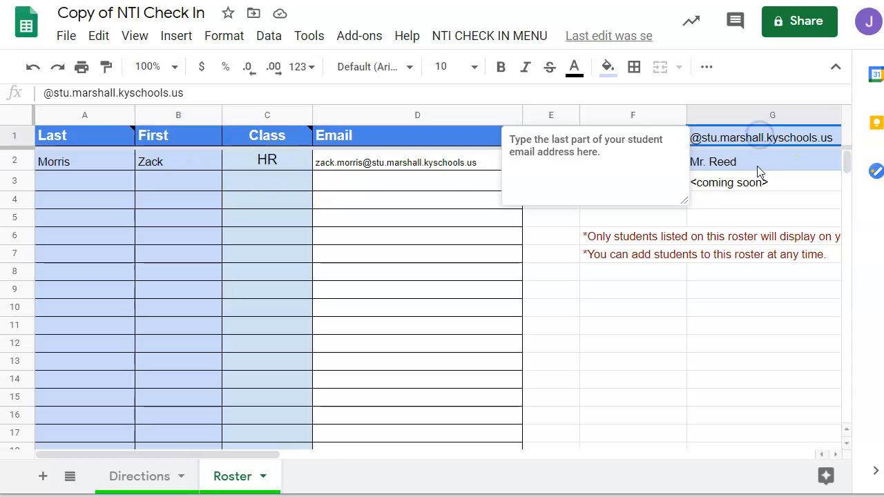
left_click(757, 166)
left_click(735, 348)
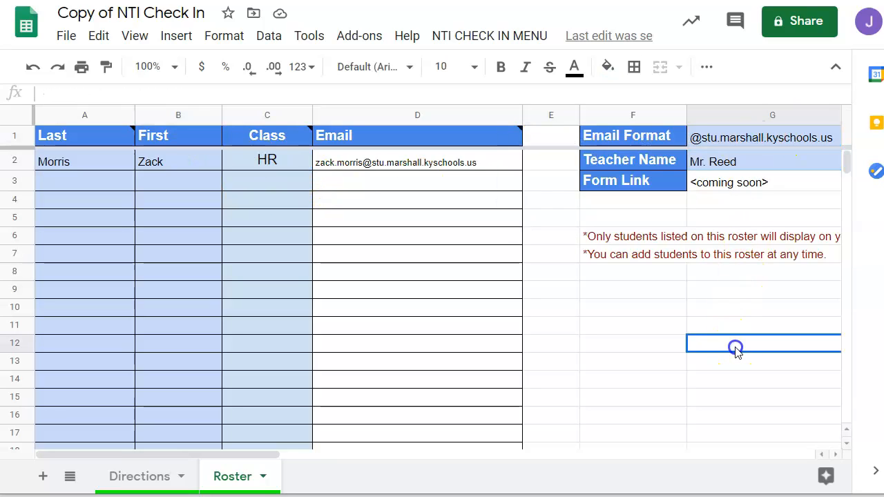
Run Create Google Form and authorize the NTI Check In Form Creator script with the school account.
left_click(517, 38)
left_click(543, 69)
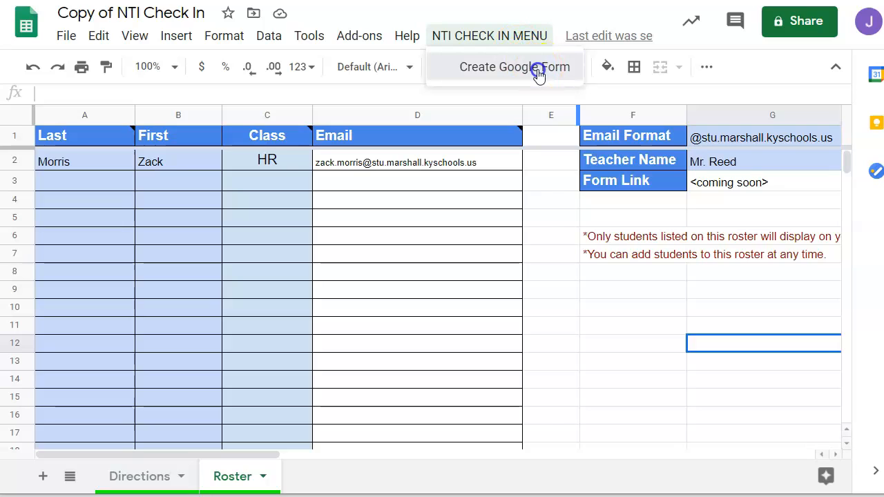
left_click(539, 69)
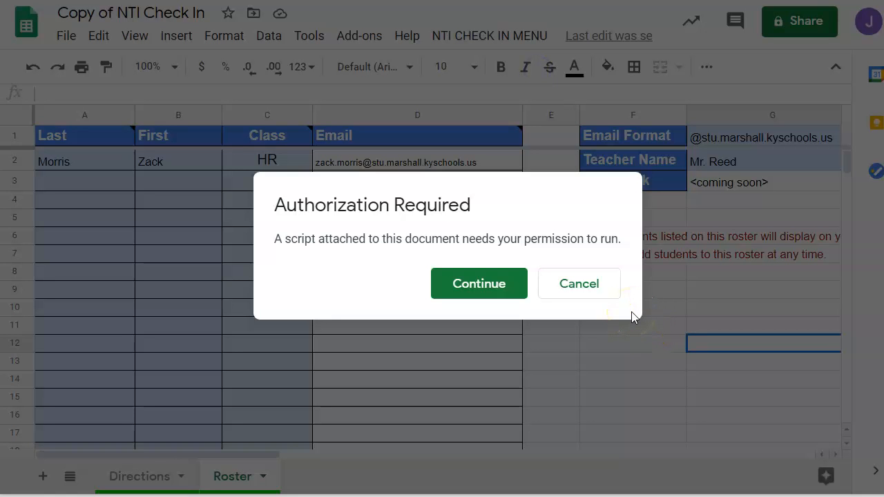
left_click(461, 279)
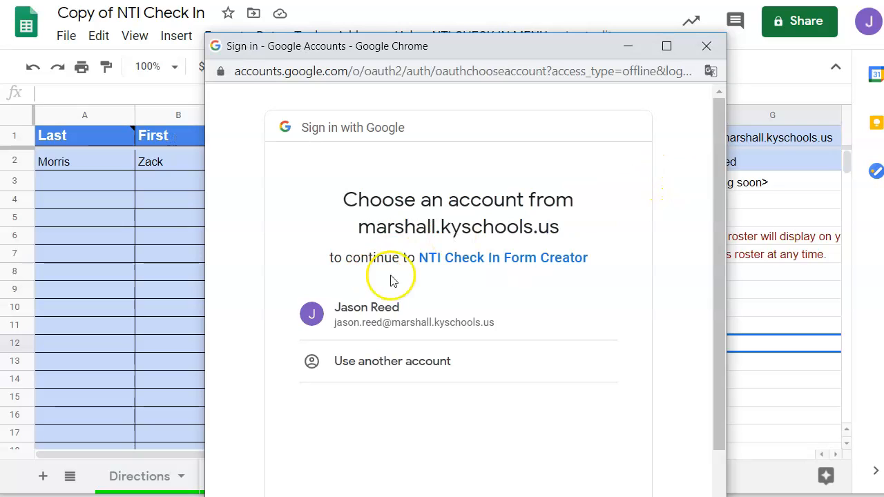
left_click(394, 306)
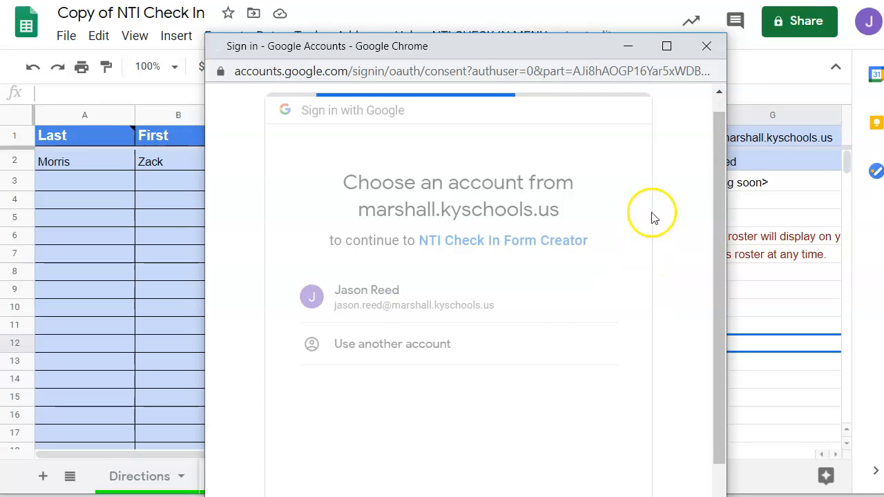
left_click_drag(714, 122, 725, 338)
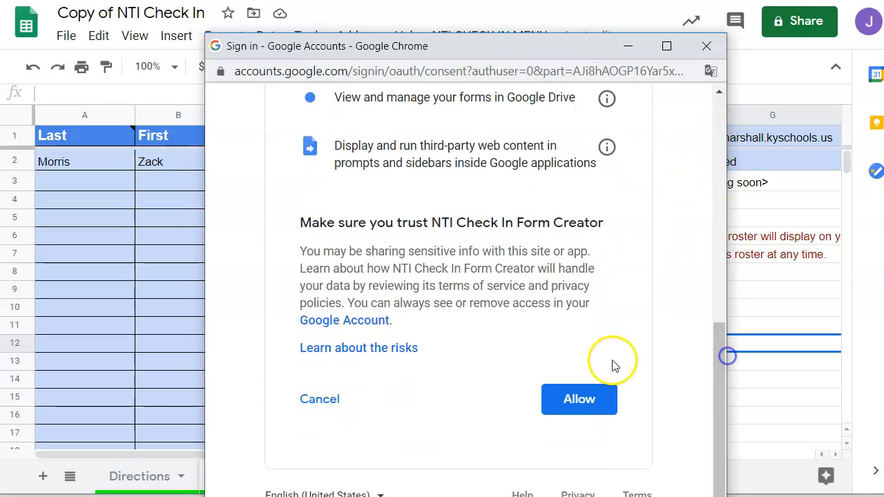
left_click(592, 406)
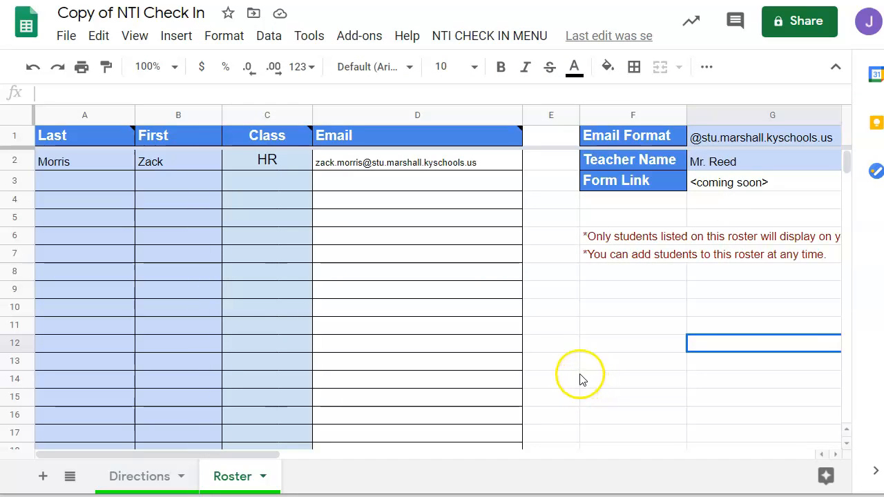
Create the Google Form with the authorized script and open the generated form link.
left_click(486, 37)
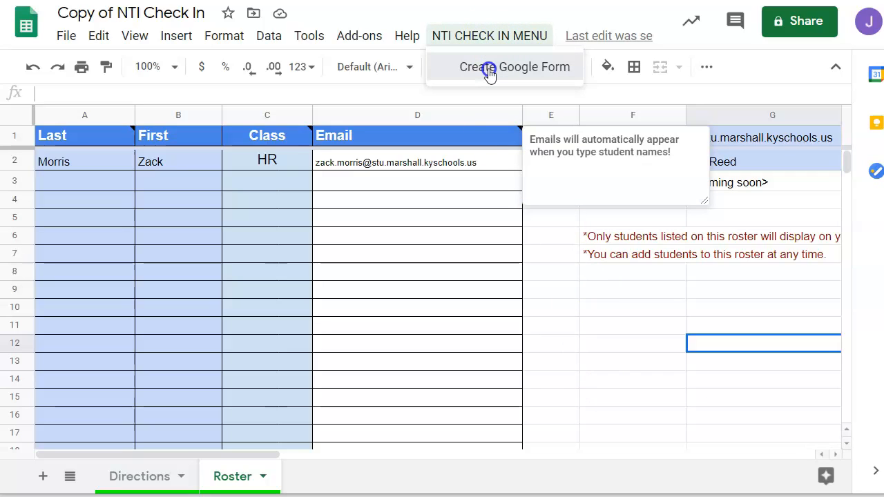
left_click(489, 70)
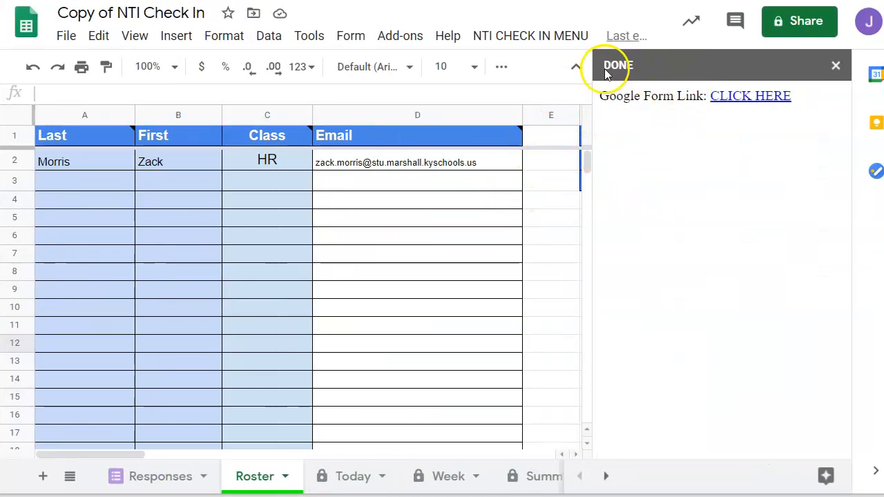
left_click(783, 98)
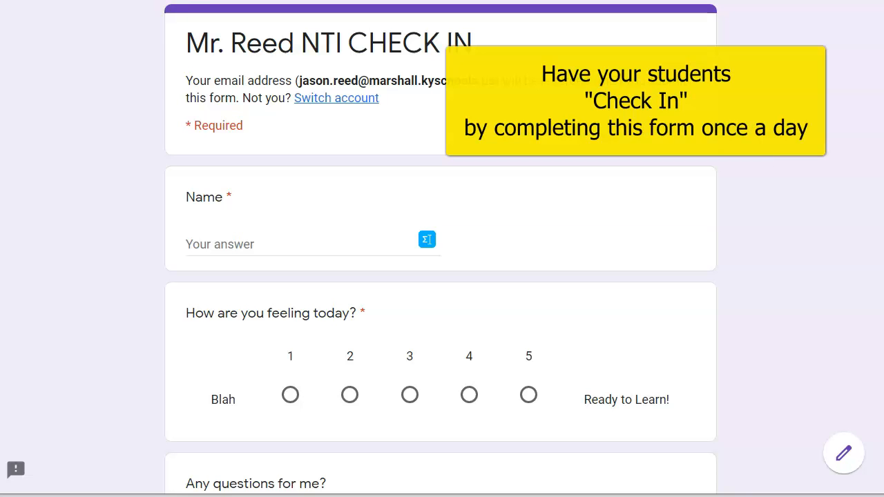
Review the check-in form's name, feeling-scale and question fields.
left_click(319, 251)
scroll(779, 251, "down", 3)
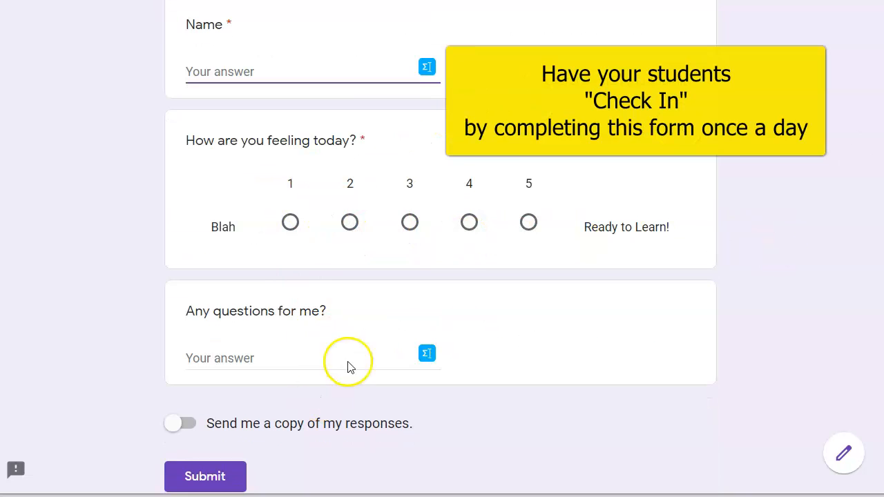
scroll(325, 92, "up", 3)
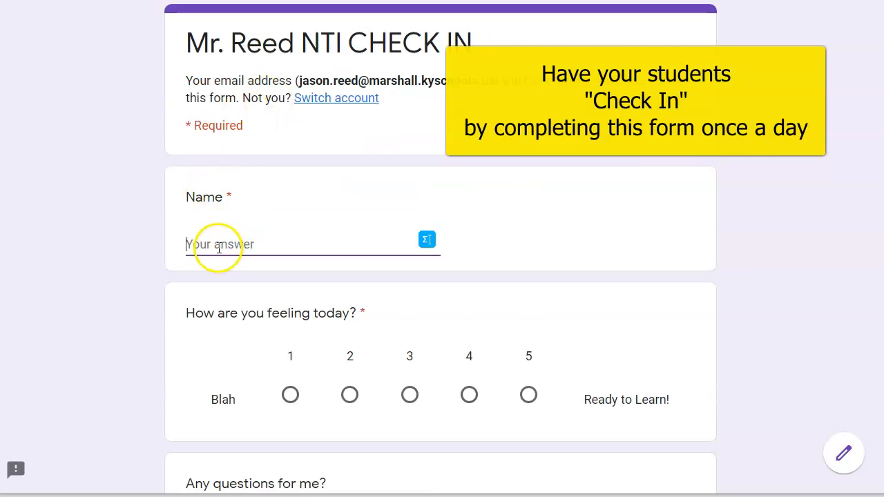
Complete the check-in form with the student's full name, a feeling rating of 2 and "Nope" for questions, and submit it.
type("Zack Morri")
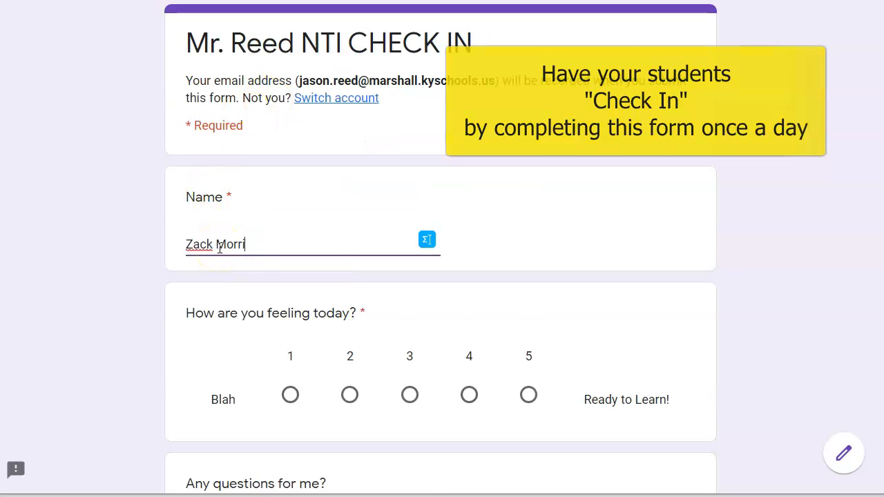
type("s")
left_click(349, 394)
scroll(393, 391, "down", 3)
left_click(393, 384)
type("Nope")
left_click(205, 476)
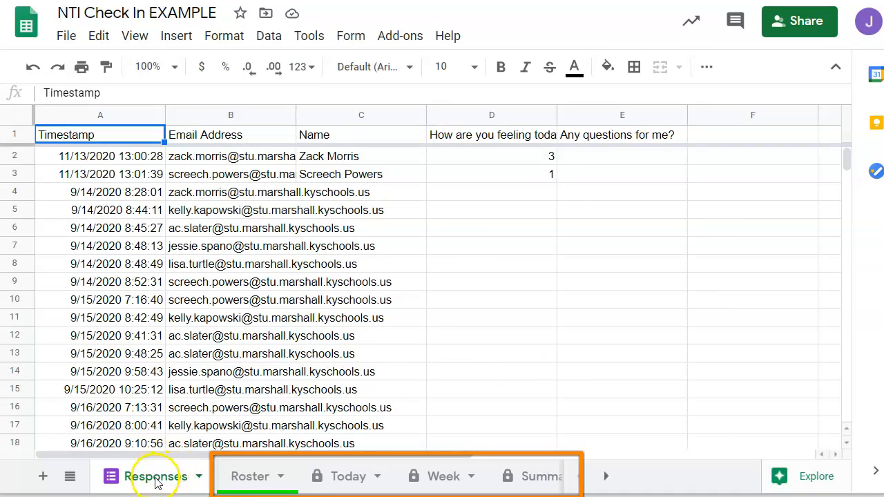
Check the Roster sheet and filter the Today sheet's attendance to class 2.
left_click(260, 478)
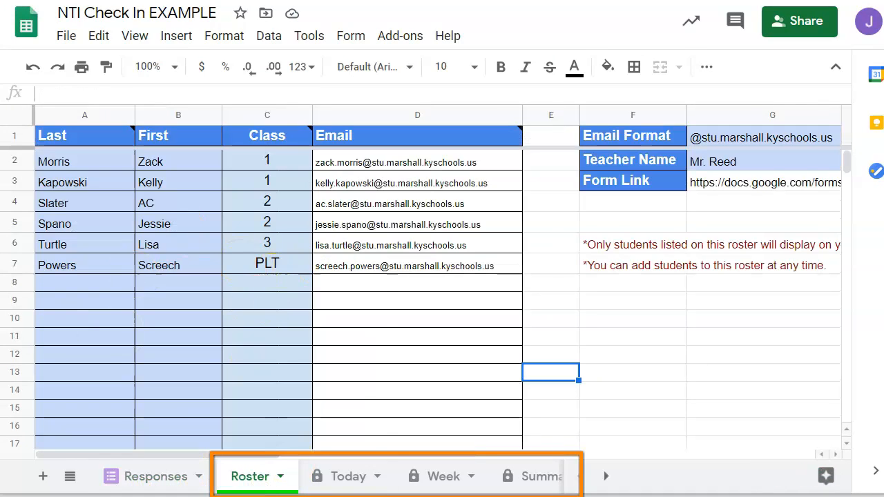
left_click(360, 486)
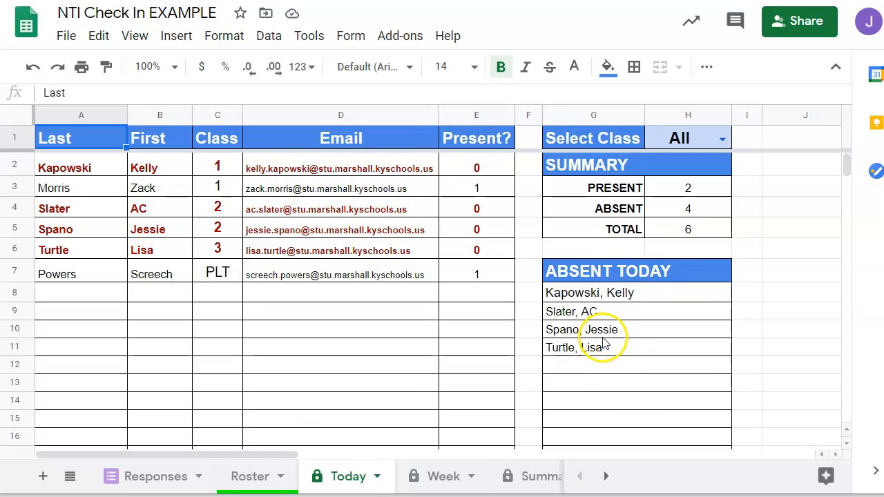
left_click(722, 139)
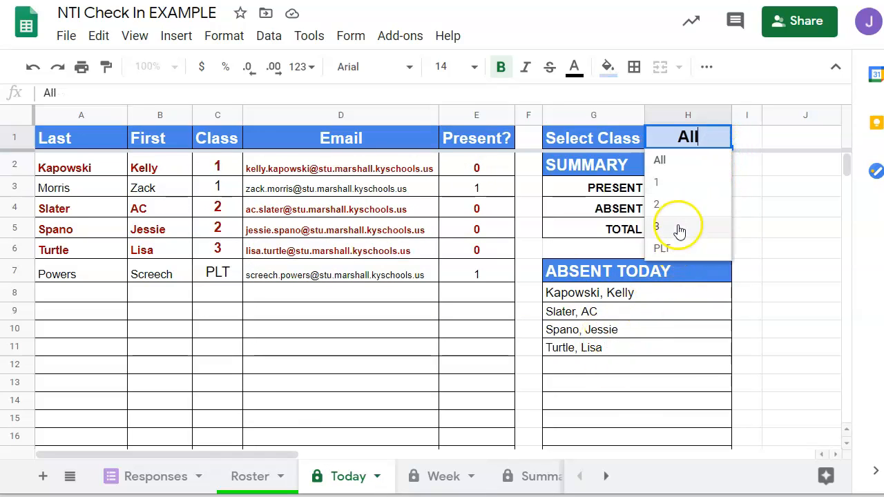
left_click(675, 205)
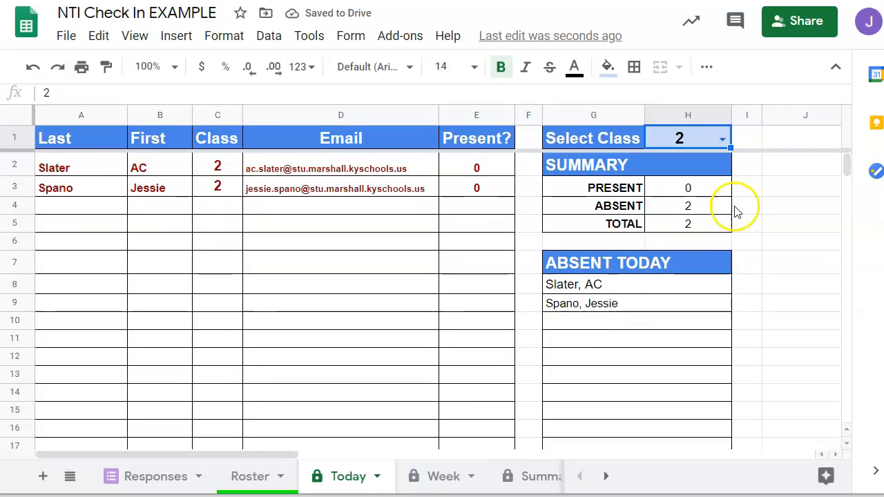
Set the Week sheet's Week Of date to 11/2/2020.
left_click(428, 476)
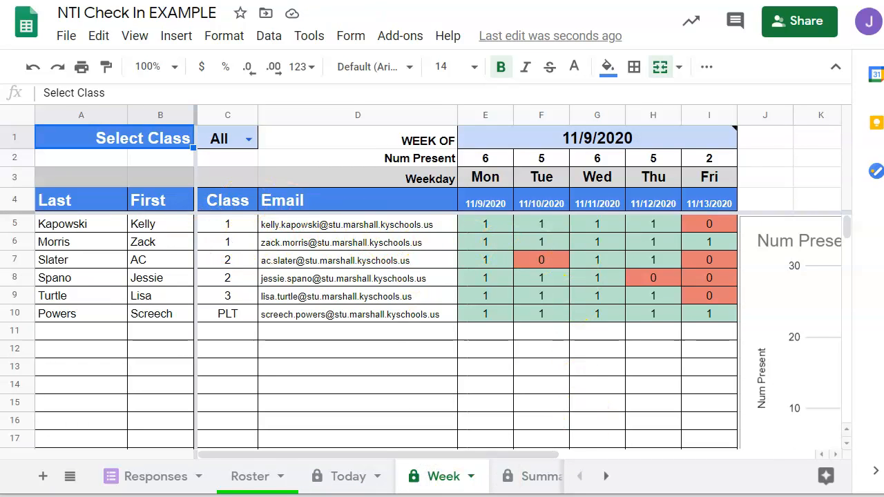
left_click_drag(380, 458, 320, 458)
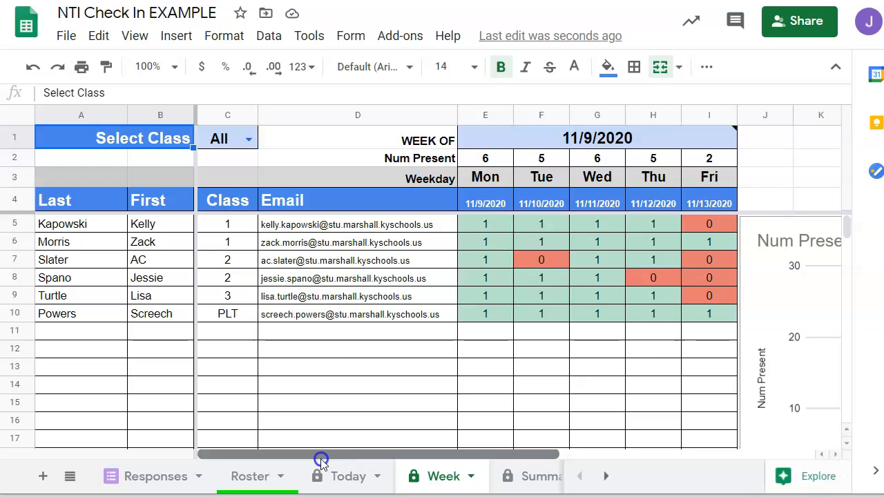
left_click(245, 141)
left_click(311, 140)
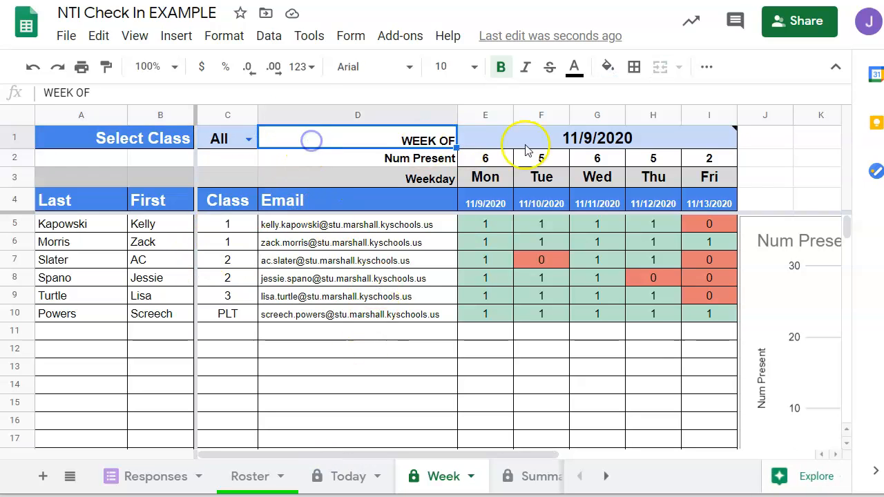
left_click(593, 137)
double_click(593, 137)
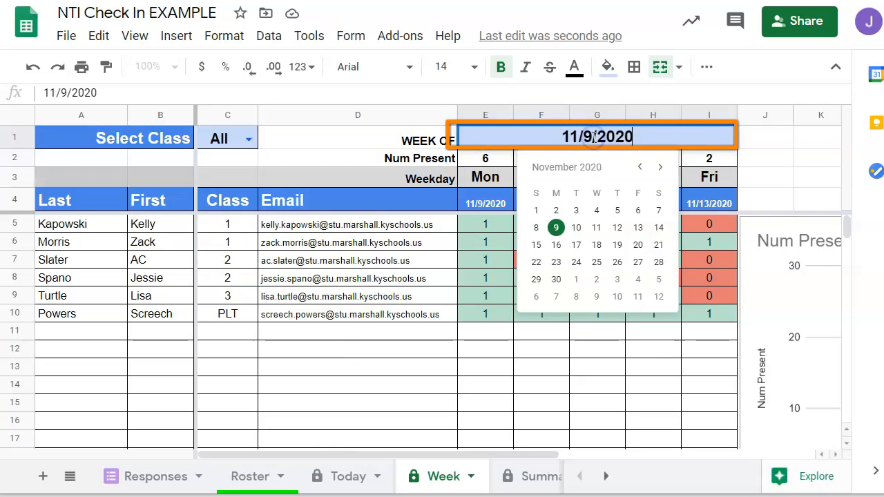
left_click(556, 213)
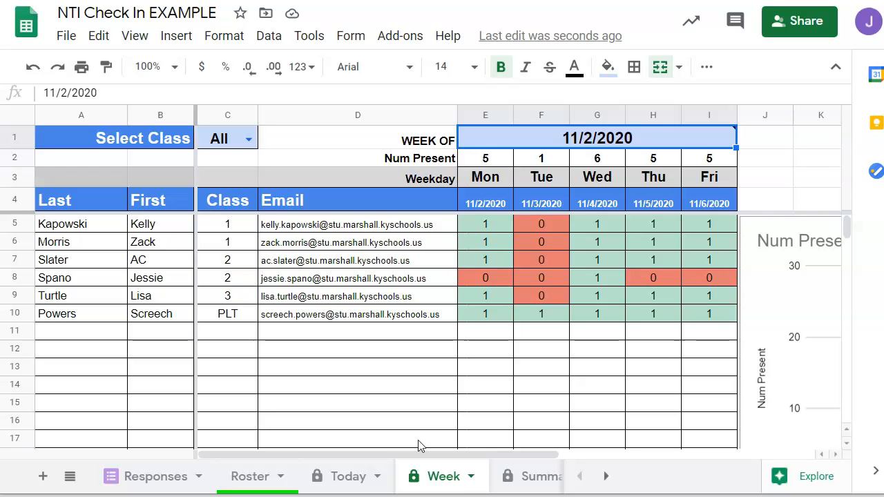
Filter the Summary sheet to class 2 and review the students' attendance totals and the total days.
left_click(516, 476)
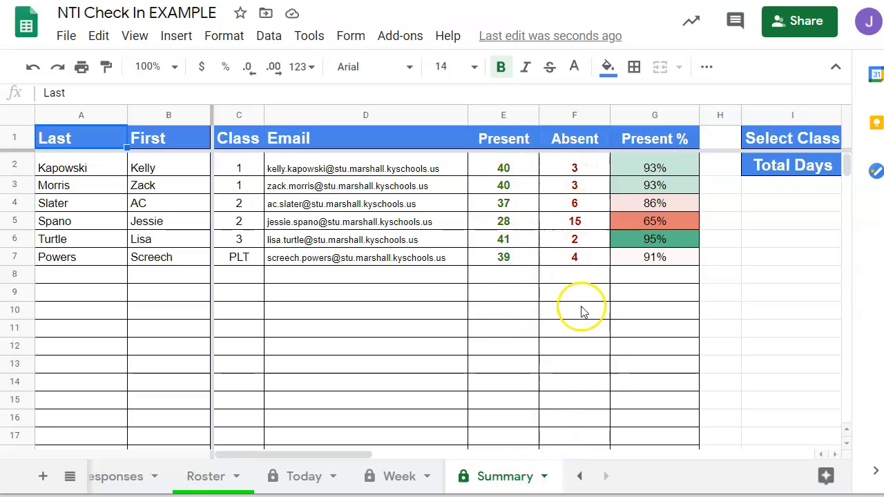
left_click_drag(380, 456, 478, 457)
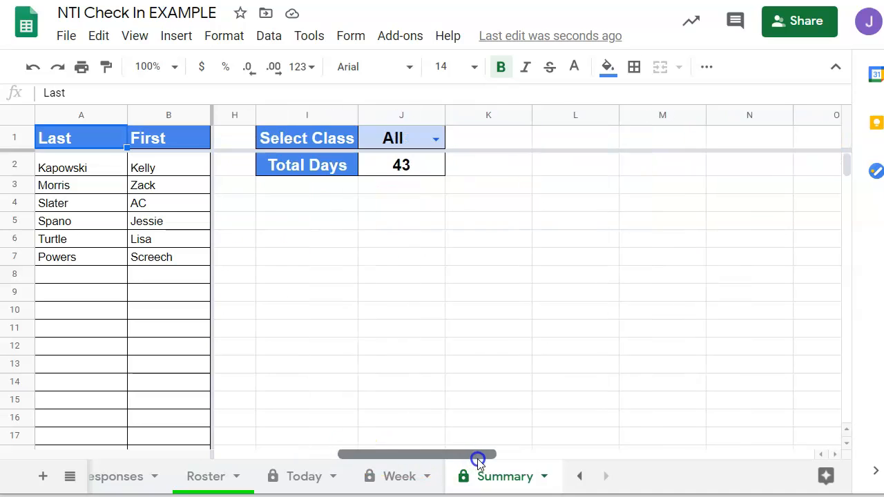
left_click(435, 139)
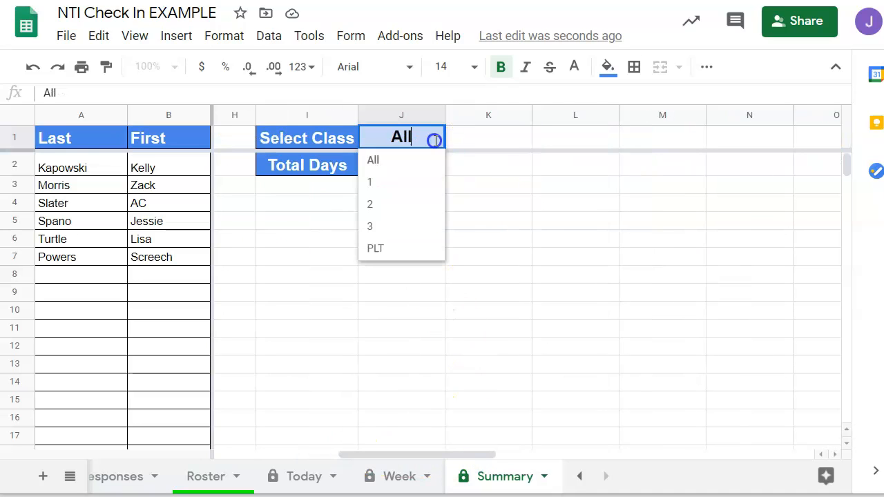
left_click(407, 203)
left_click_drag(464, 452, 287, 451)
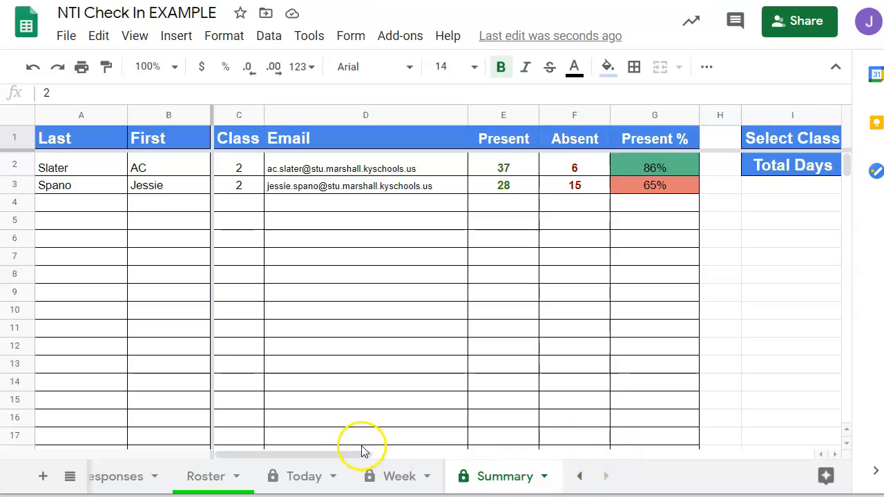
left_click_drag(342, 453, 301, 453)
left_click_drag(231, 449, 368, 462)
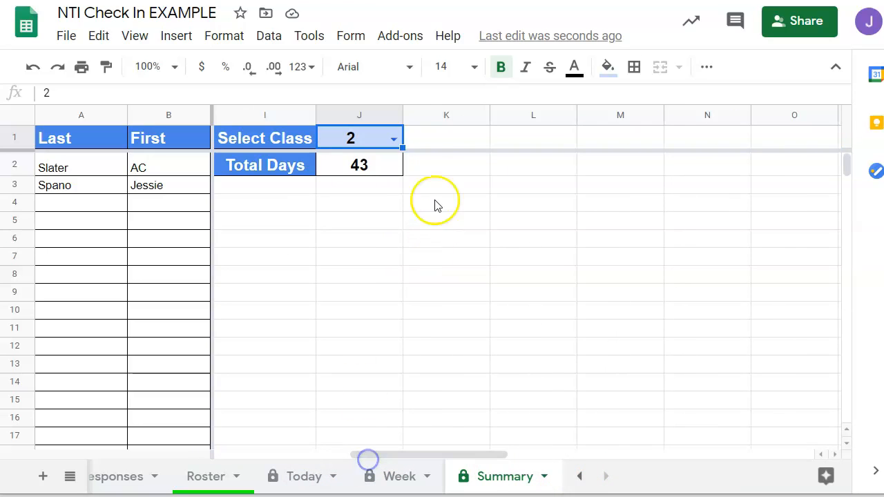
Set the Summary sheet's class filter back to All and view the attendance columns.
left_click(393, 139)
left_click(347, 163)
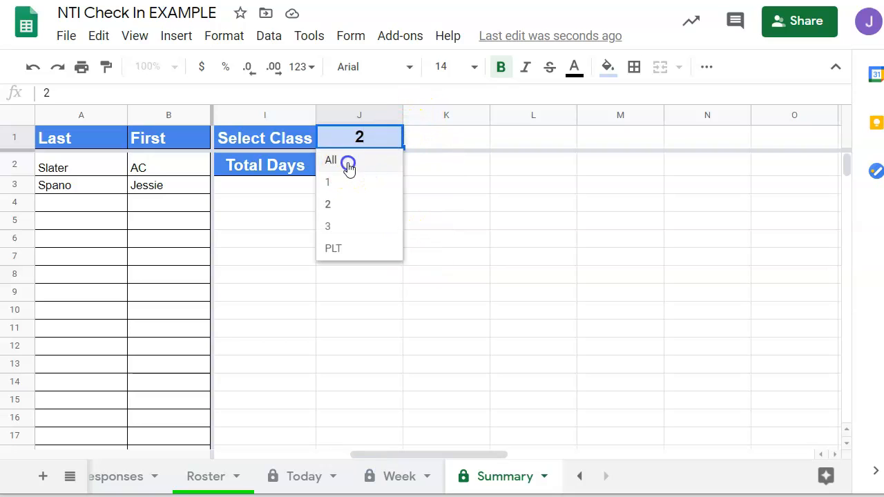
left_click_drag(429, 455, 250, 442)
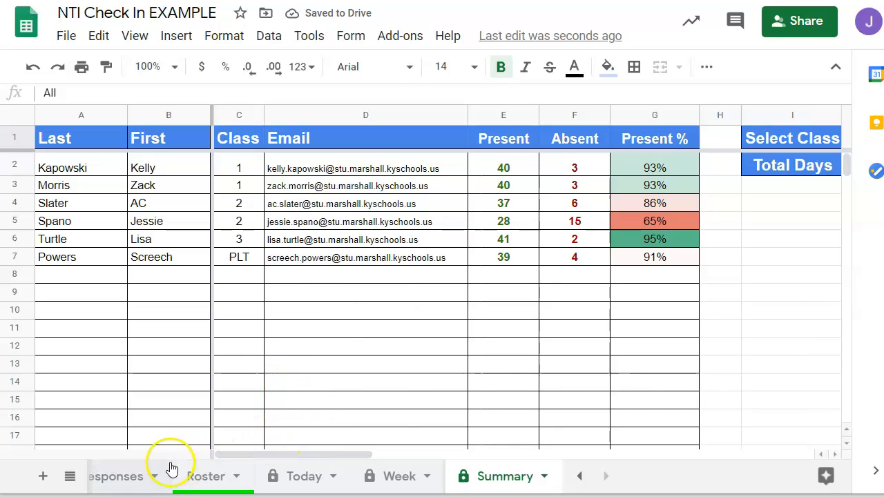
Review the Responses, Roster, Today and Week sheets in turn.
left_click(129, 475)
left_click(246, 476)
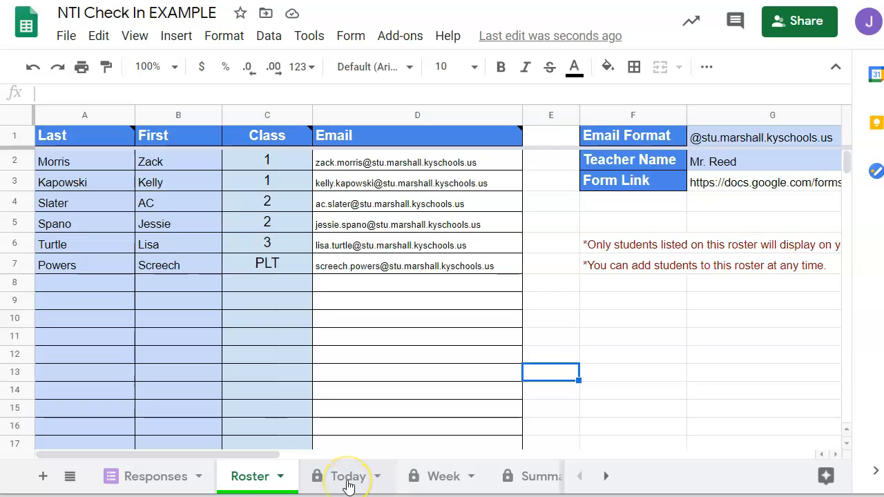
left_click(343, 479)
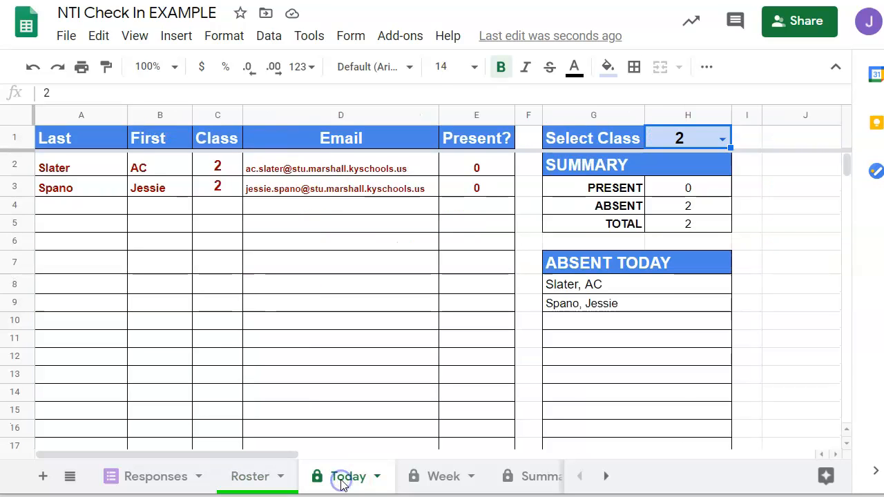
left_click(339, 480)
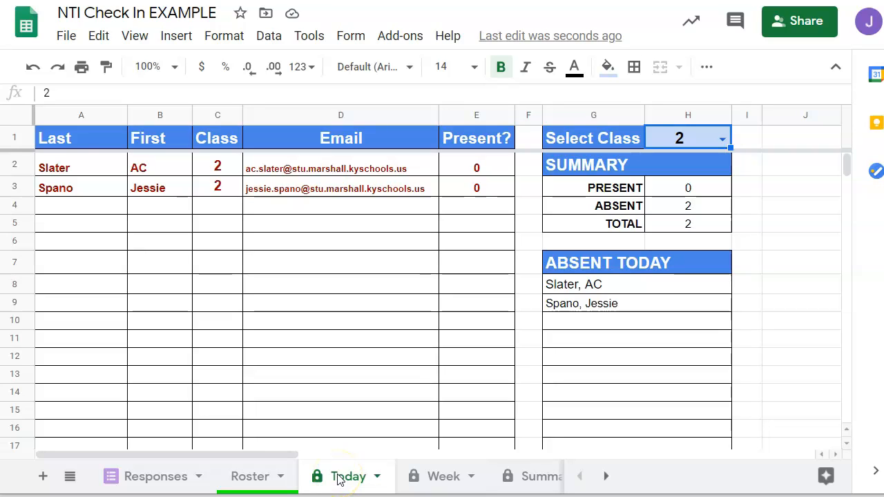
left_click(416, 484)
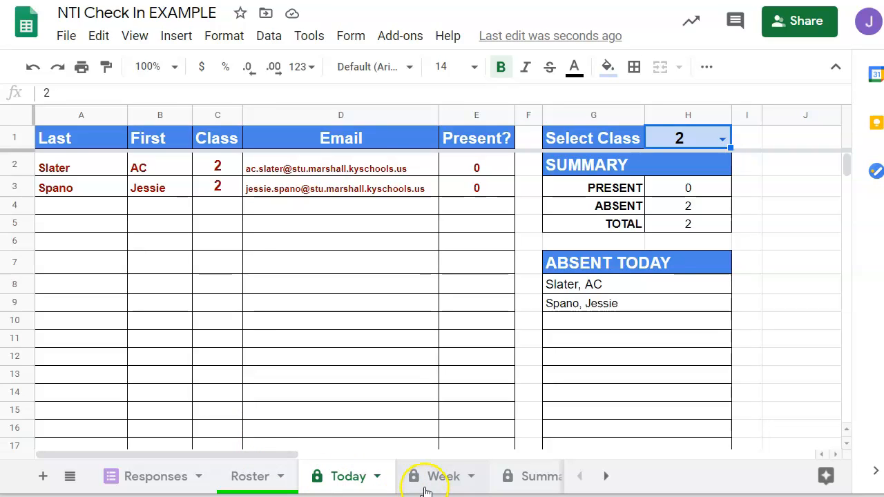